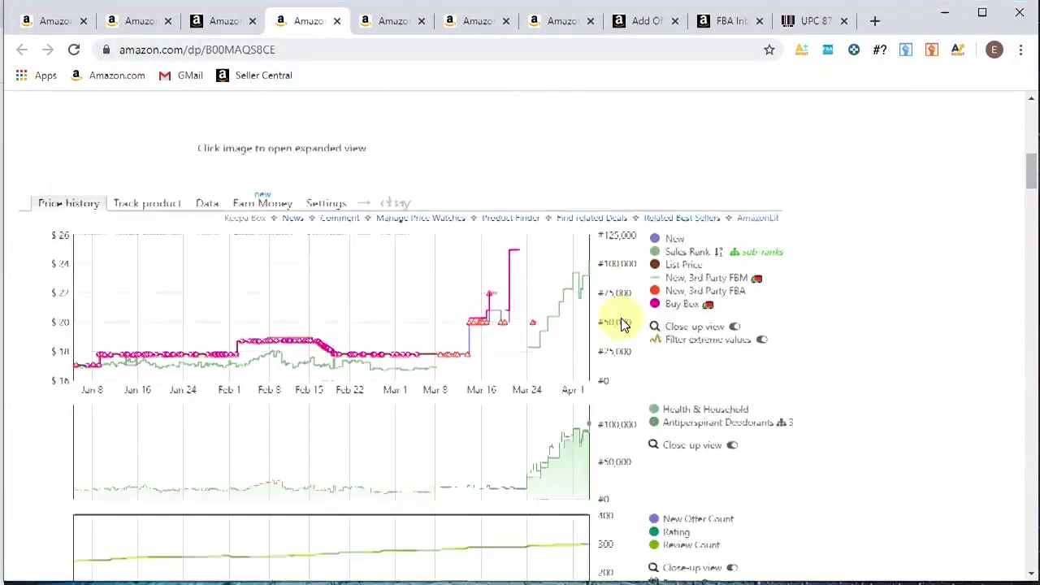
pyautogui.scroll(-1, 622, 324)
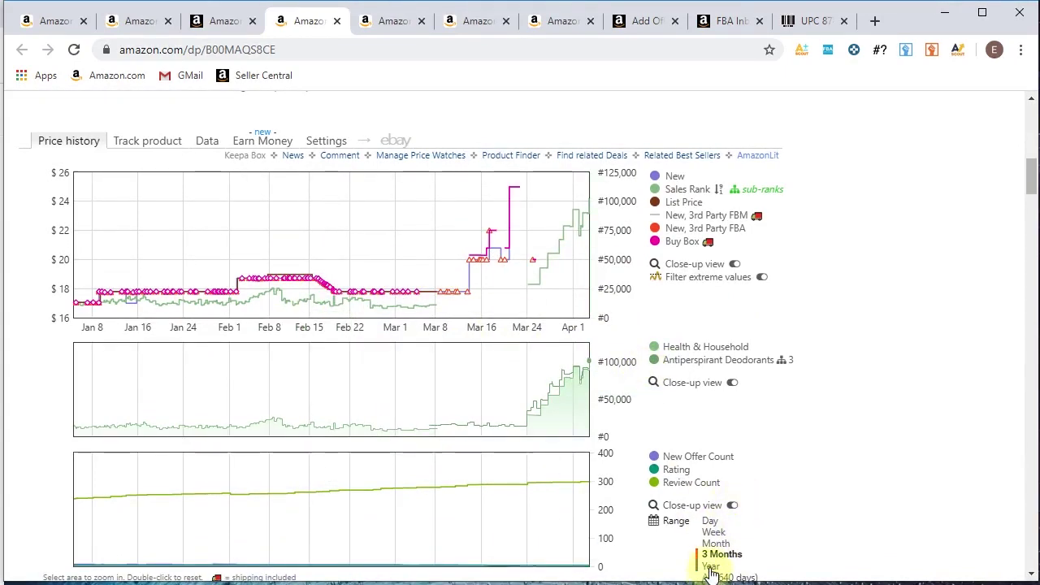
# Switch the antiperspirant's Keepa charts from 3 Months to Year and review prices near $18–19.
pyautogui.click(712, 566)
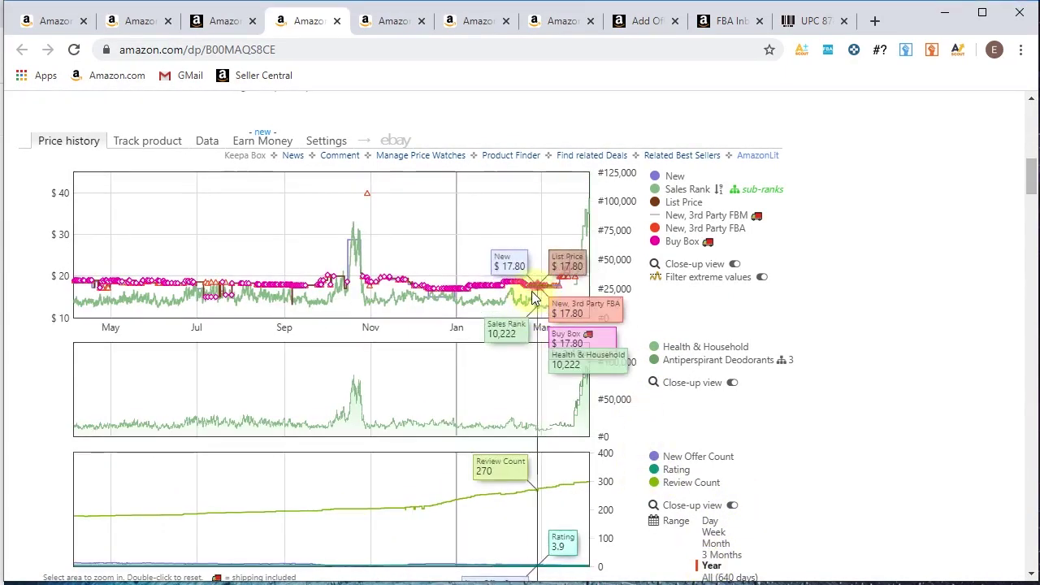
pyautogui.moveTo(232, 414)
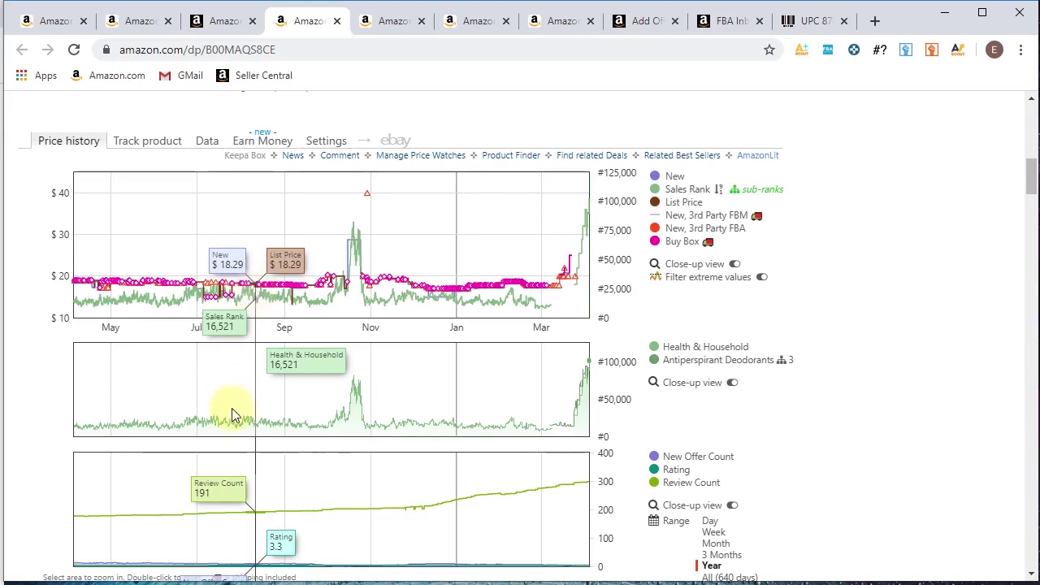
pyautogui.scroll(-1, 250, 429)
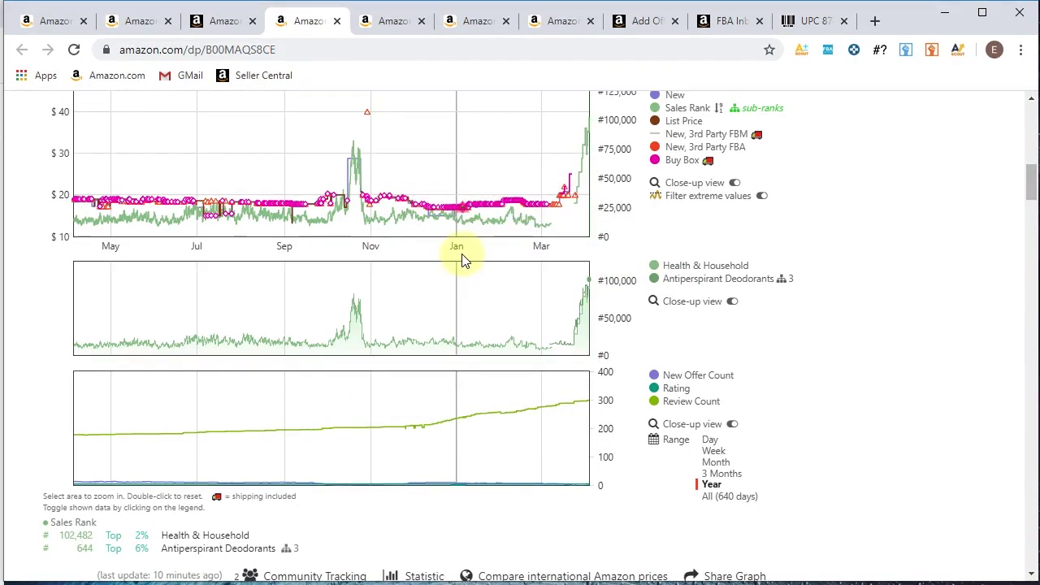
pyautogui.moveTo(479, 224)
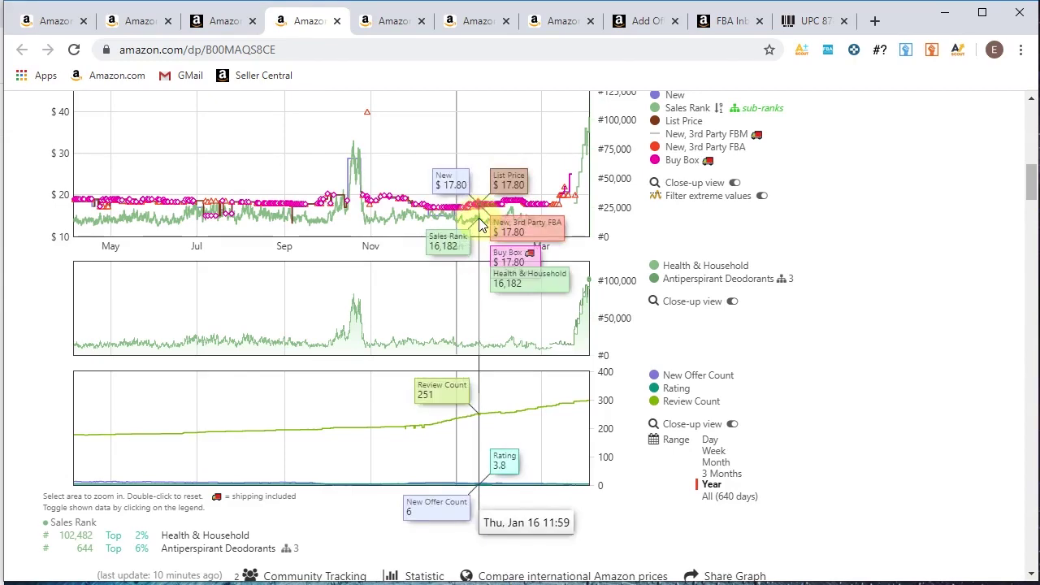
pyautogui.scroll(1, 480, 241)
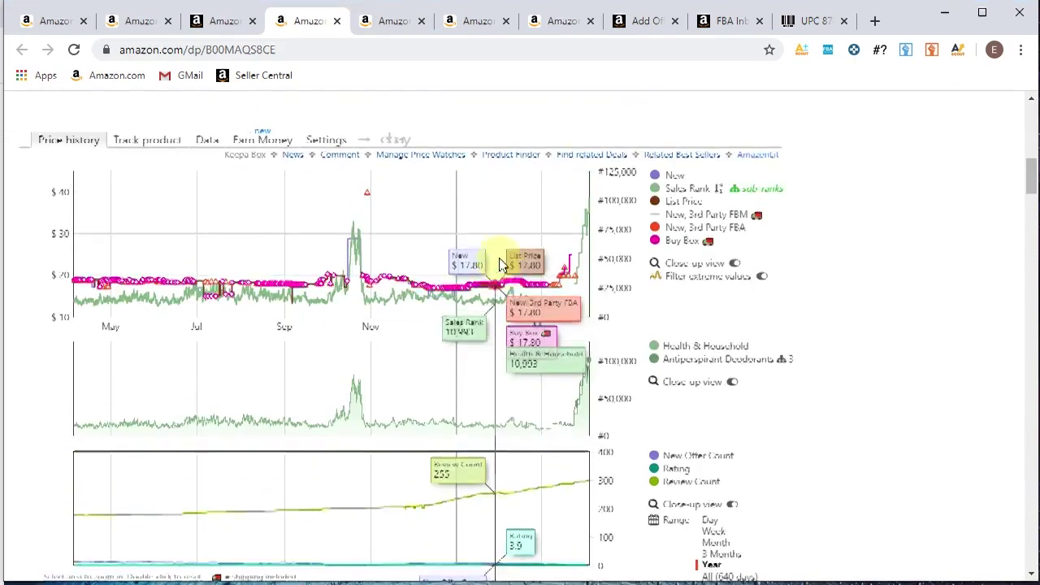
# Review the full 640-day Keepa history, reset the range to 3 Months, then open the Mitchum three-pack listing.
pyautogui.click(751, 578)
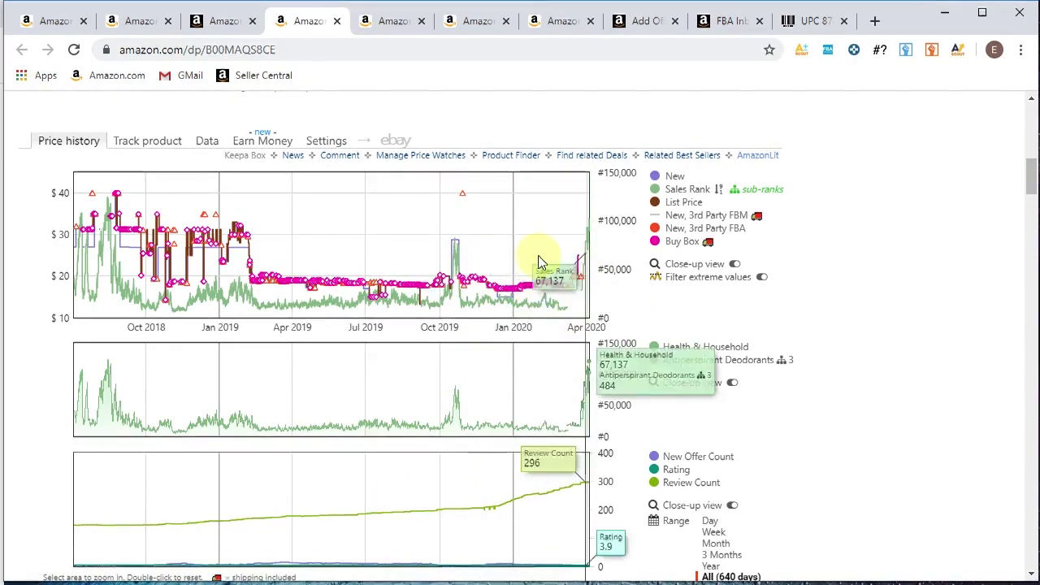
pyautogui.scroll(-1, 601, 475)
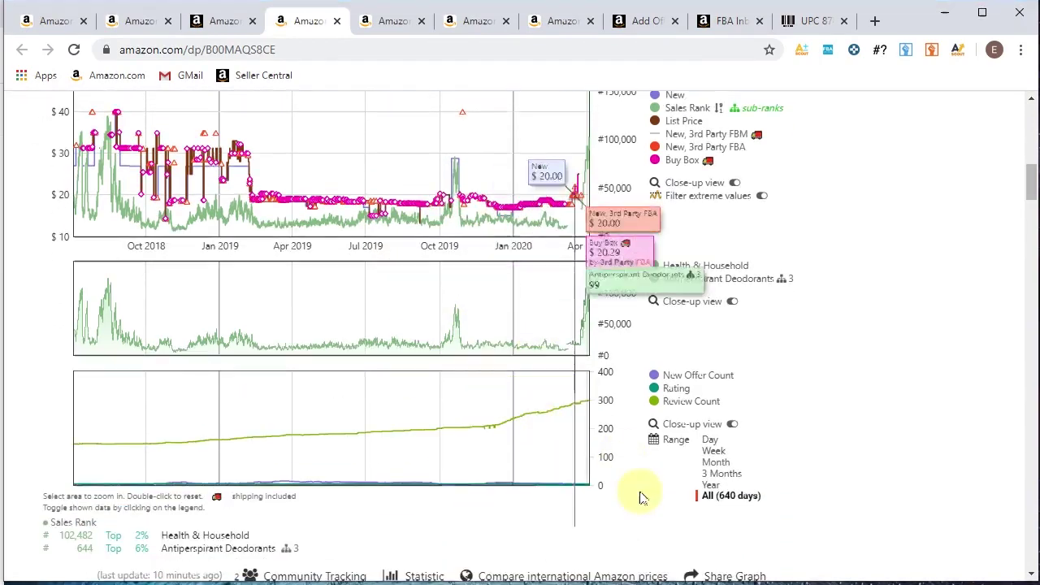
pyautogui.click(712, 486)
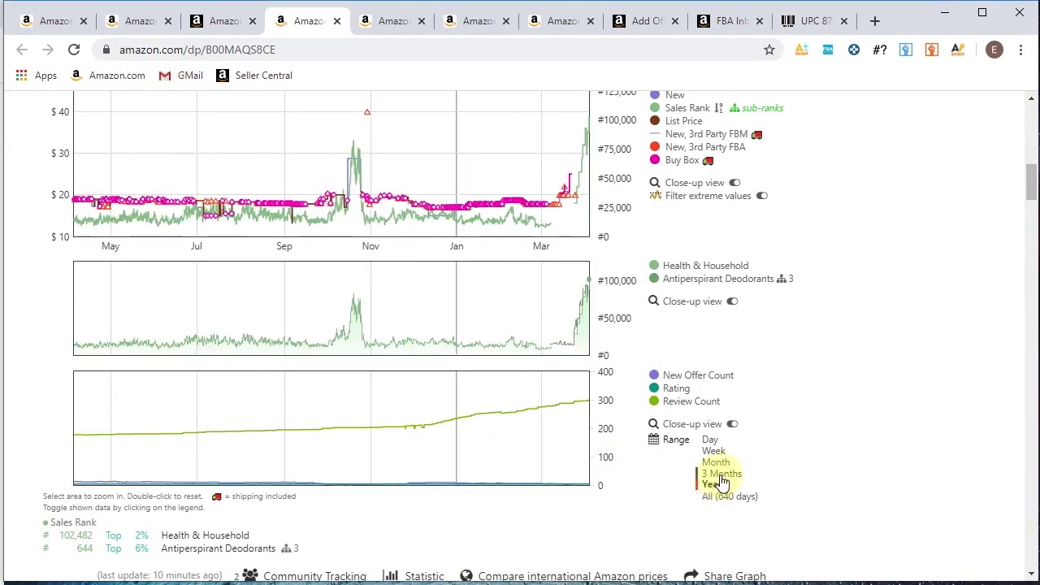
pyautogui.click(721, 474)
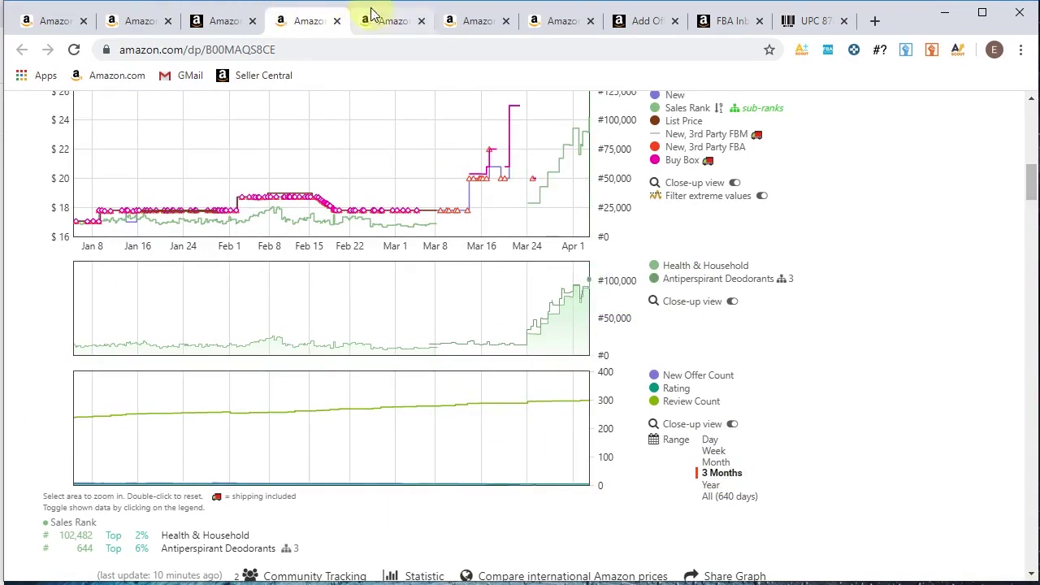
pyautogui.click(389, 24)
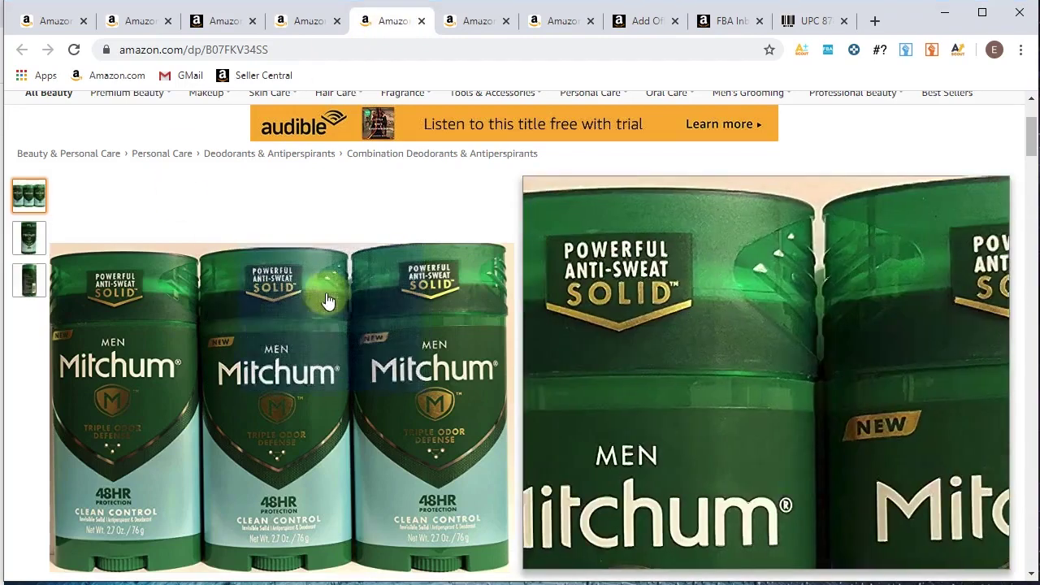
# Scroll to the Mitchum three-pack's Keepa chart showing prices around $12–15.
pyautogui.scroll(-3, 726, 289)
pyautogui.scroll(-3, 728, 283)
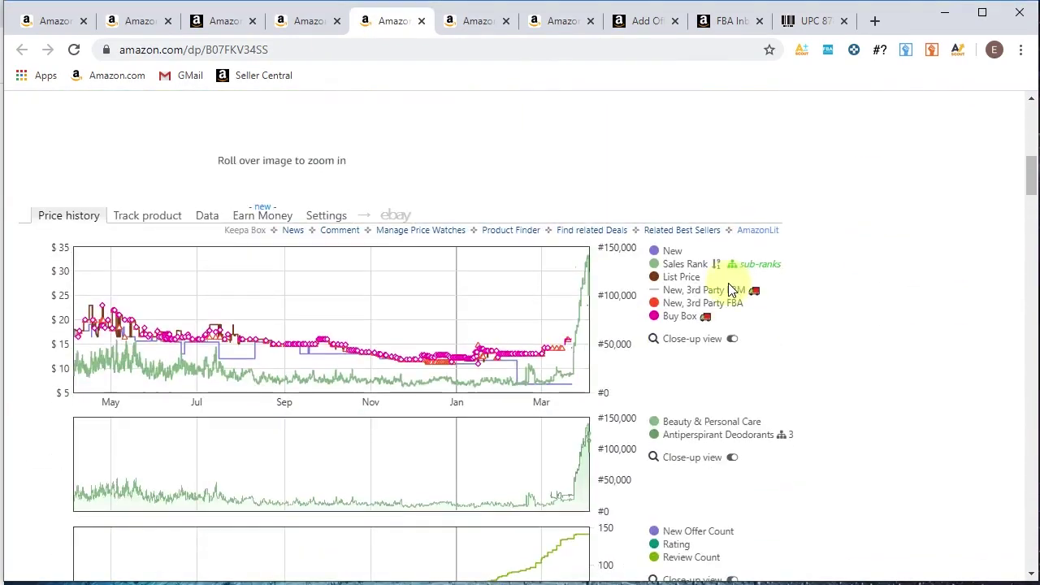
pyautogui.moveTo(506, 336)
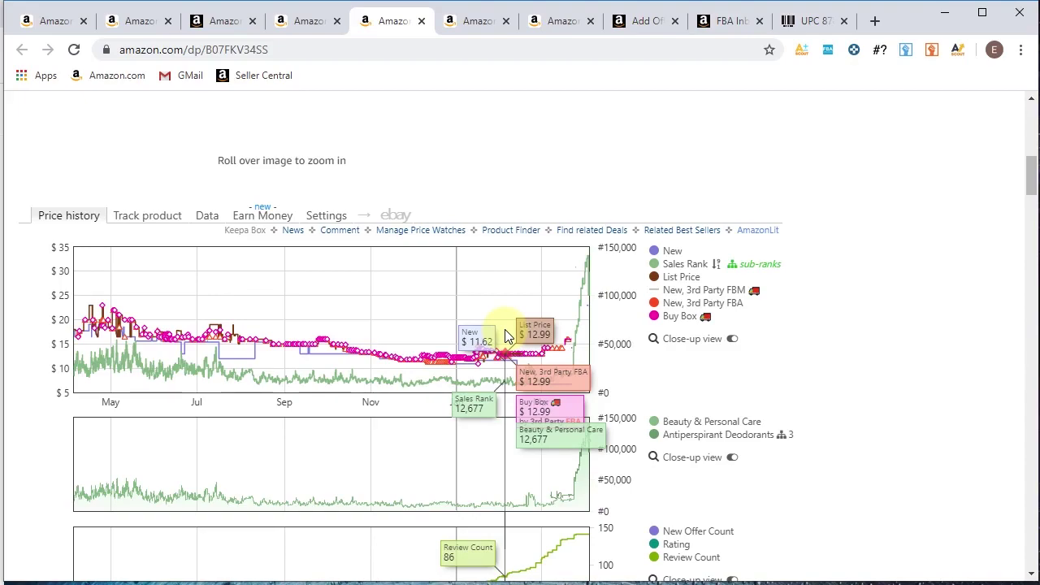
pyautogui.scroll(1, 504, 335)
# Confirm the Mitchum three-pack is unavailable, then open the unscented Mitchum Anti-Perspirant listing.
pyautogui.scroll(3, 504, 329)
pyautogui.scroll(5, 512, 341)
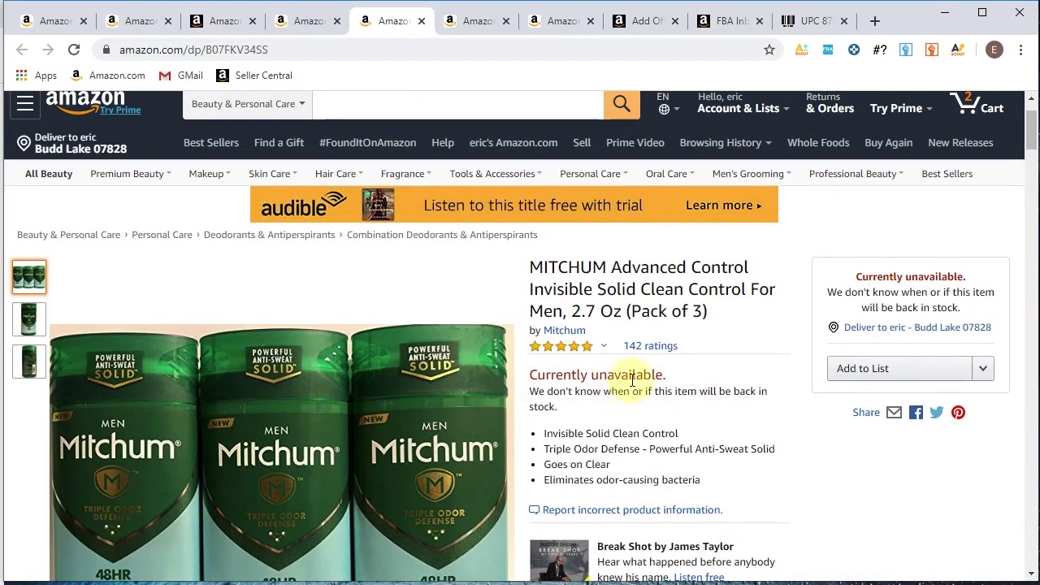
pyautogui.scroll(-3, 632, 378)
pyautogui.scroll(-3, 617, 406)
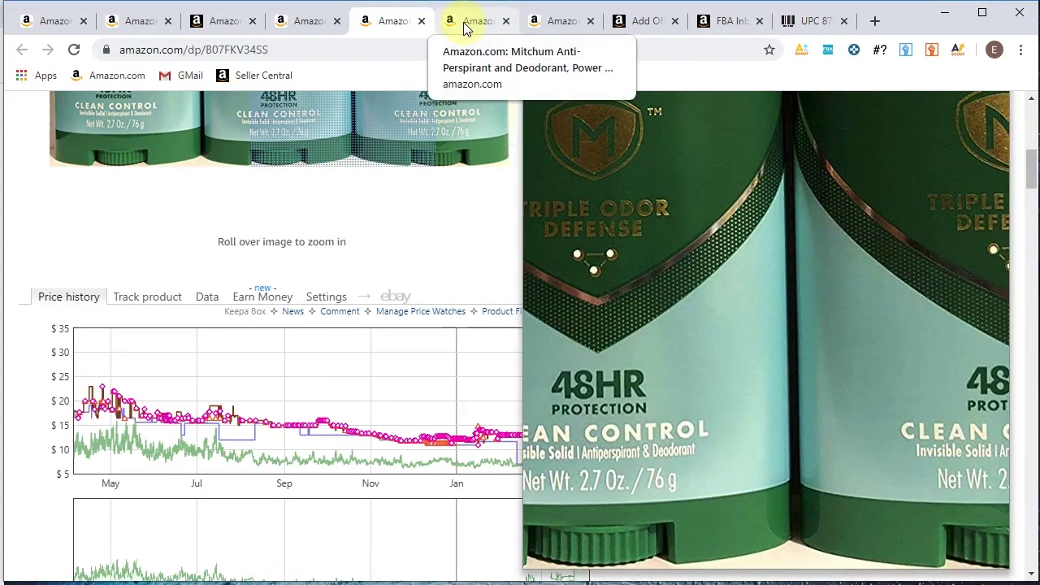
pyautogui.click(466, 24)
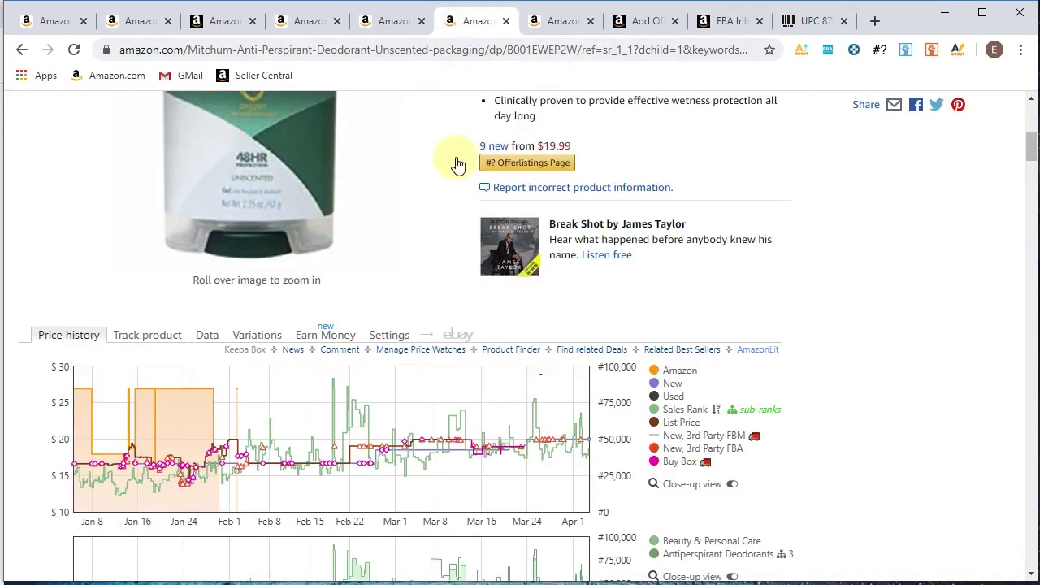
pyautogui.scroll(2, 431, 277)
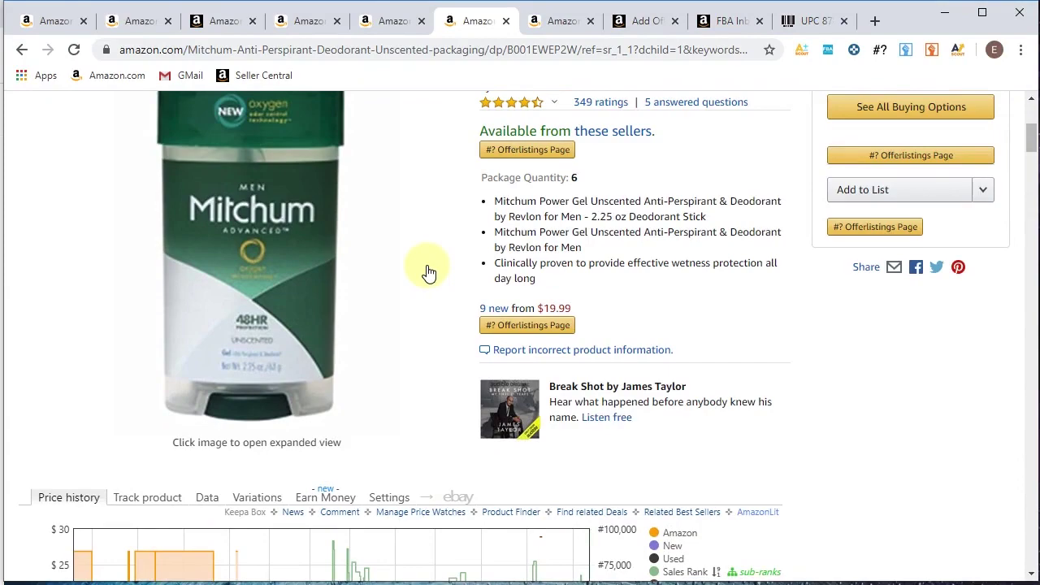
pyautogui.scroll(2, 428, 273)
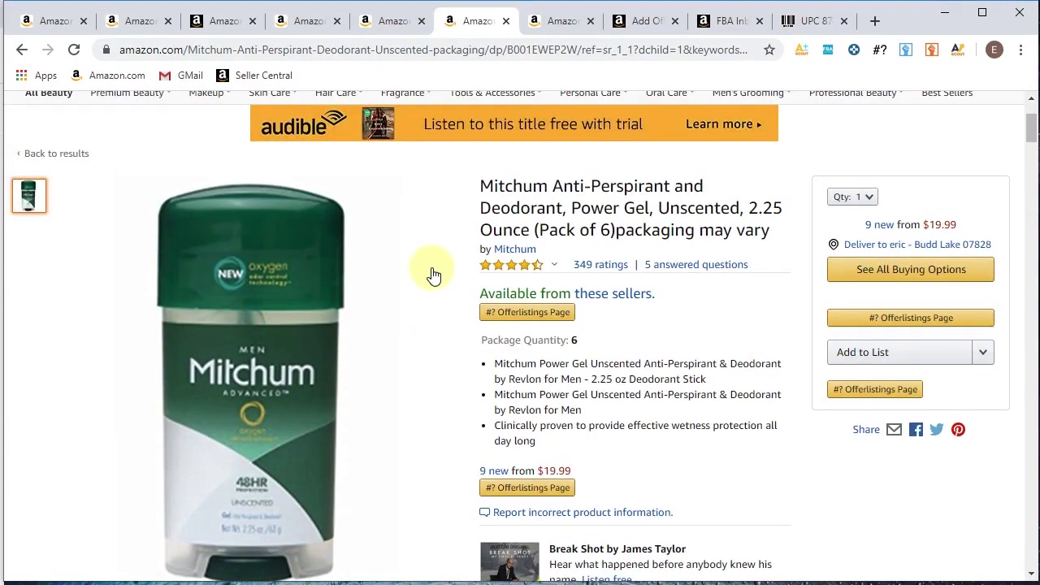
pyautogui.scroll(-3, 430, 297)
pyautogui.scroll(-3, 430, 300)
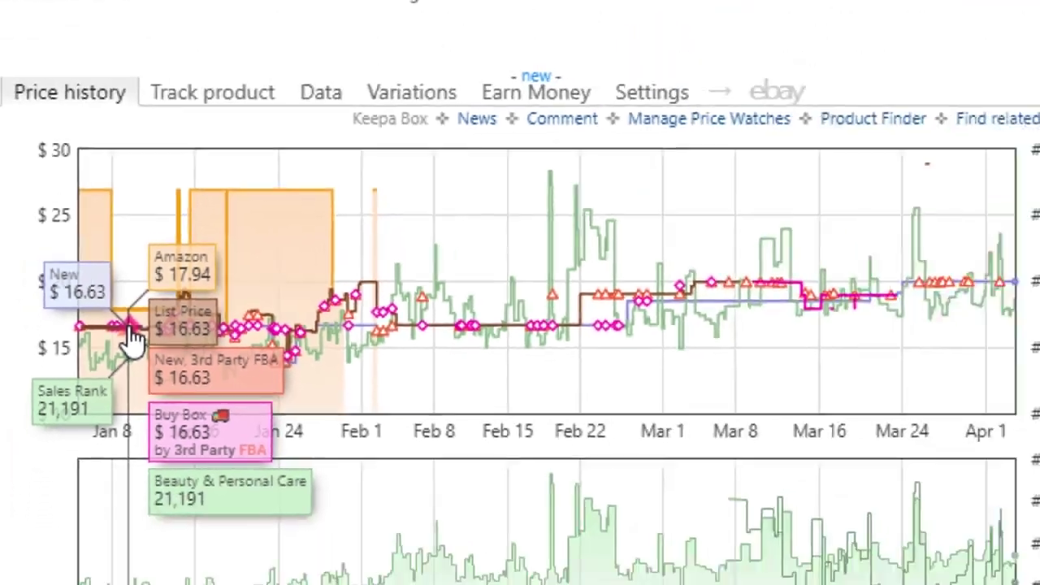
pyautogui.scroll(-1, 708, 406)
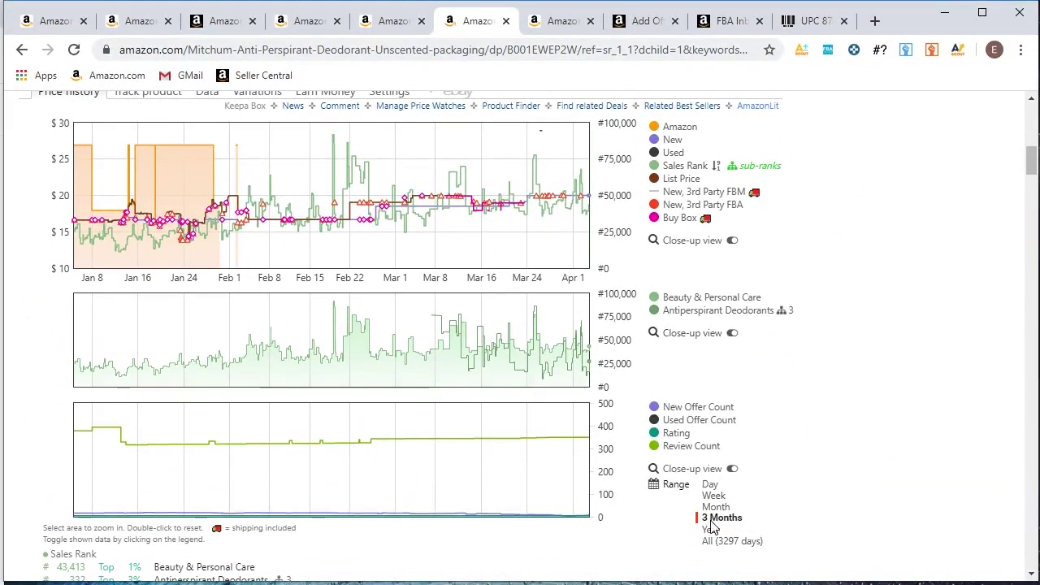
# Set the unscented Mitchum listing's Keepa range to Year.
pyautogui.click(712, 531)
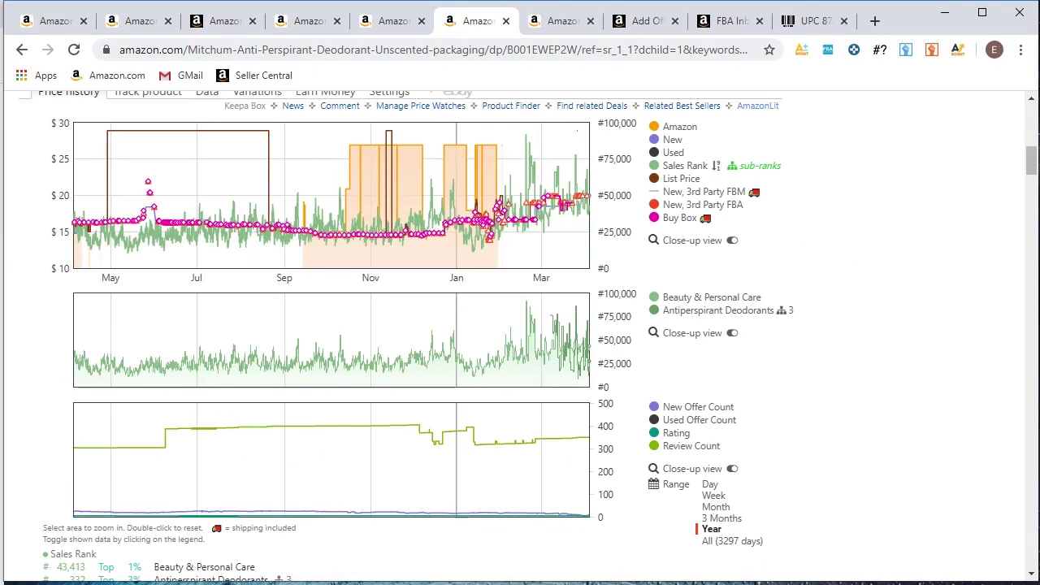
# Open the Ban roll-on deodorant listing.
pyautogui.click(561, 22)
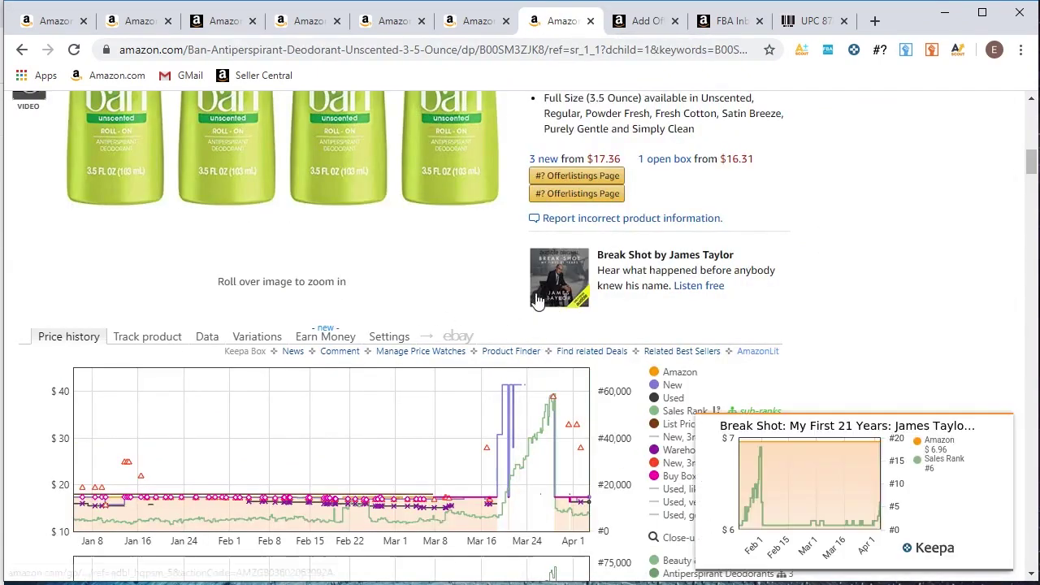
# View why the Ban four-pack, sold by Amazon.com, is non-returnable.
pyautogui.scroll(1, 487, 302)
pyautogui.scroll(2, 341, 341)
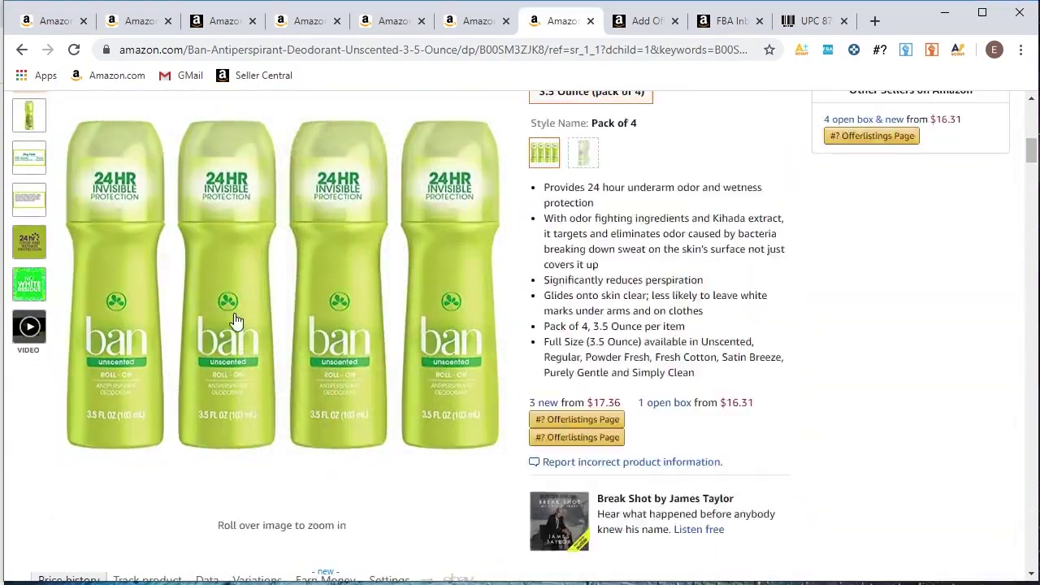
pyautogui.scroll(3, 780, 365)
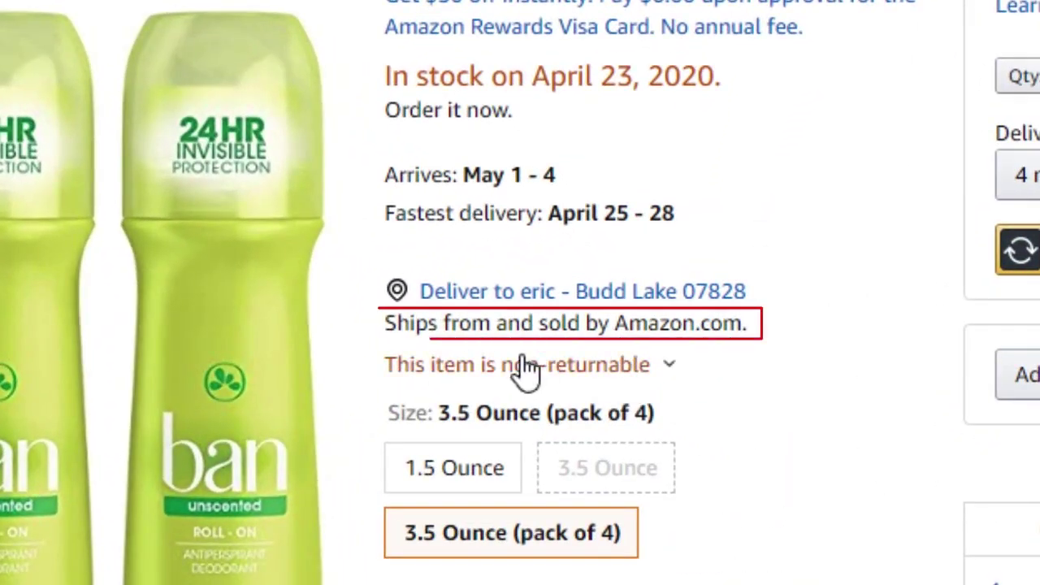
pyautogui.click(524, 363)
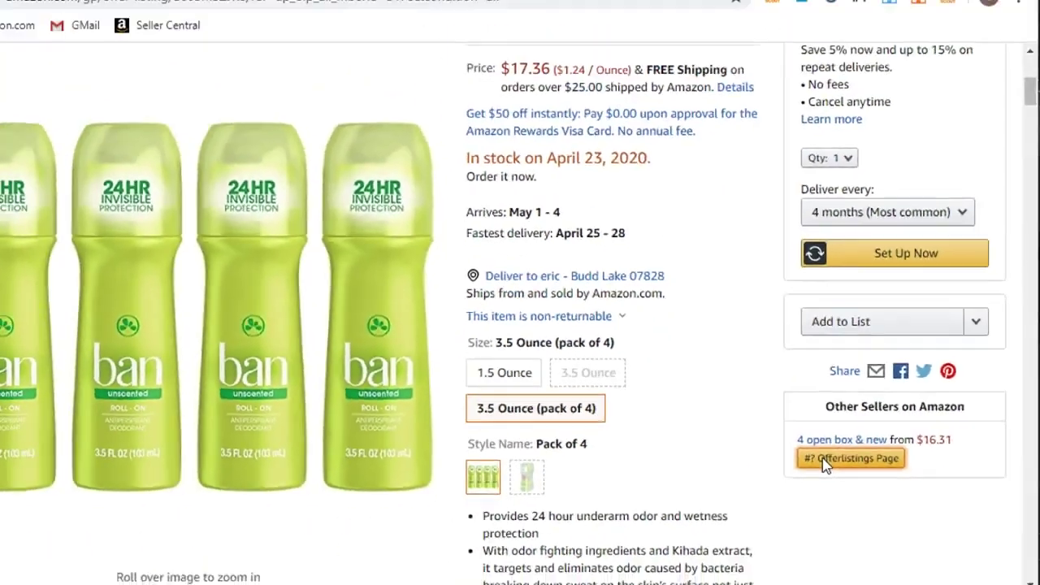
# Compare all Ban four-pack offers, from $16.31 open-box to $33.44, then return to the product page.
pyautogui.click(552, 445)
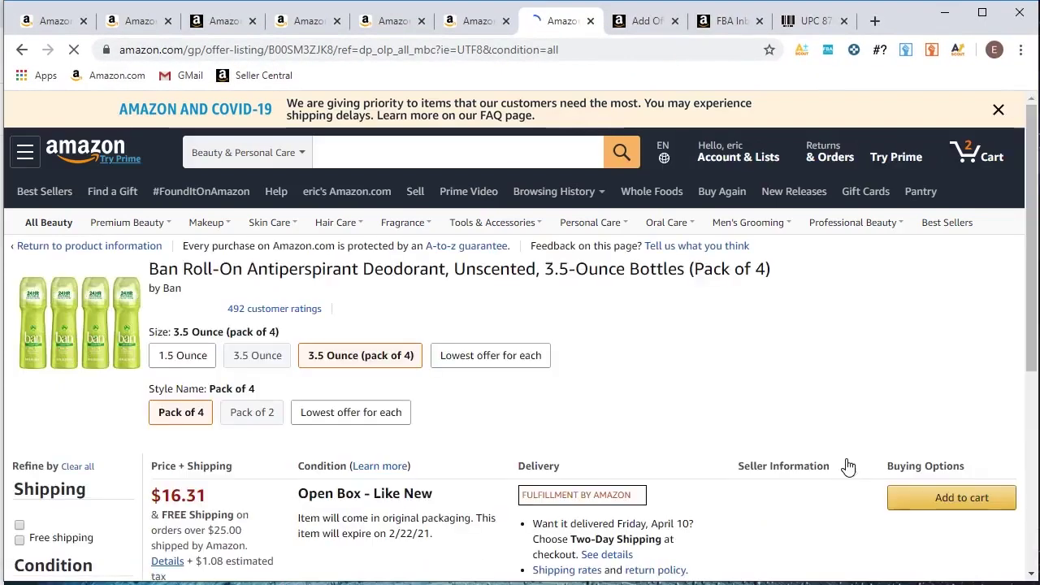
pyautogui.scroll(-3, 664, 388)
pyautogui.scroll(-4, 664, 388)
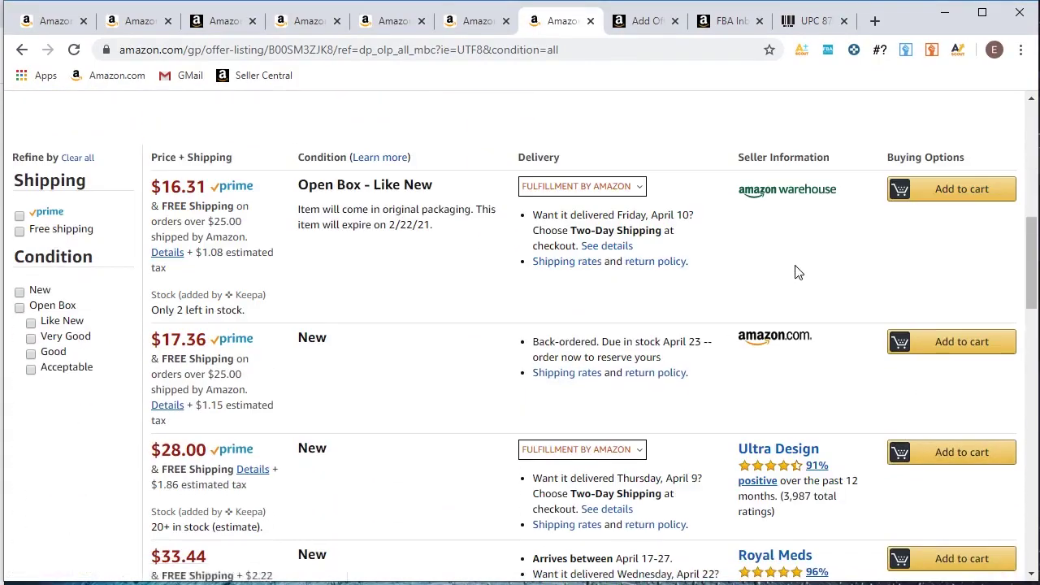
pyautogui.scroll(-1, 737, 244)
pyautogui.scroll(-2, 731, 316)
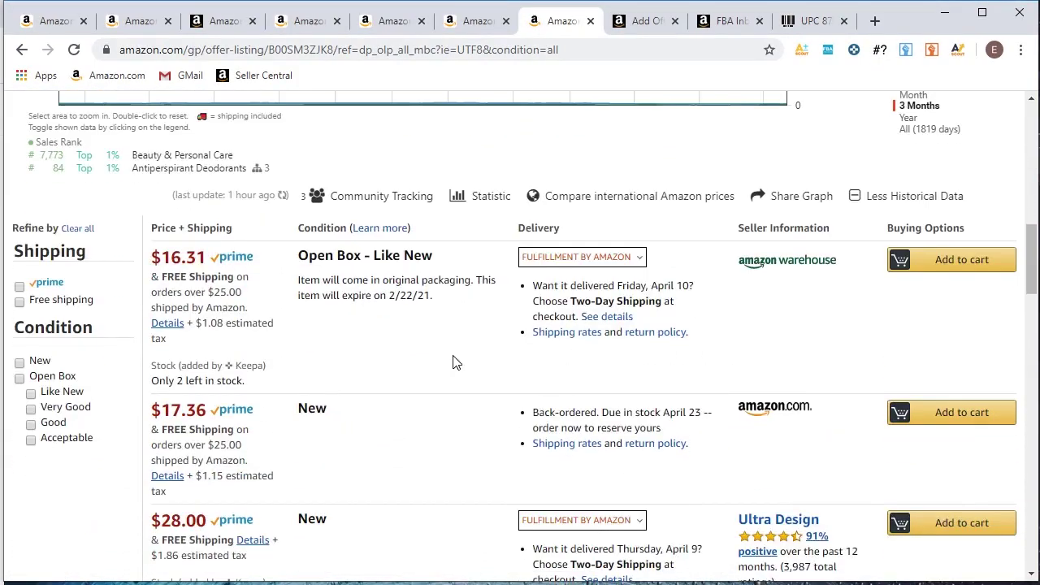
pyautogui.scroll(-2, 752, 364)
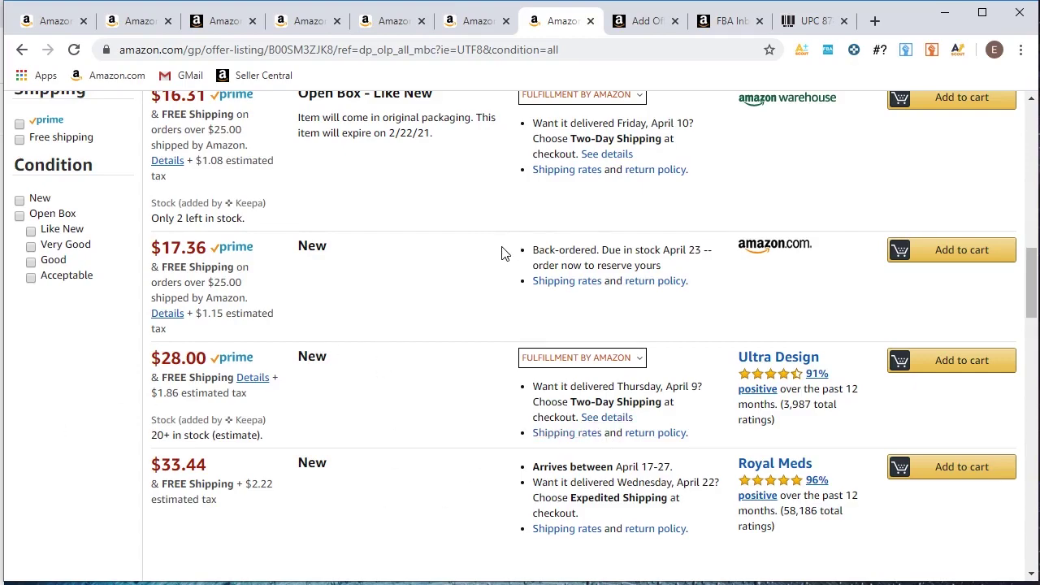
pyautogui.scroll(3, 325, 203)
pyautogui.scroll(1, 316, 202)
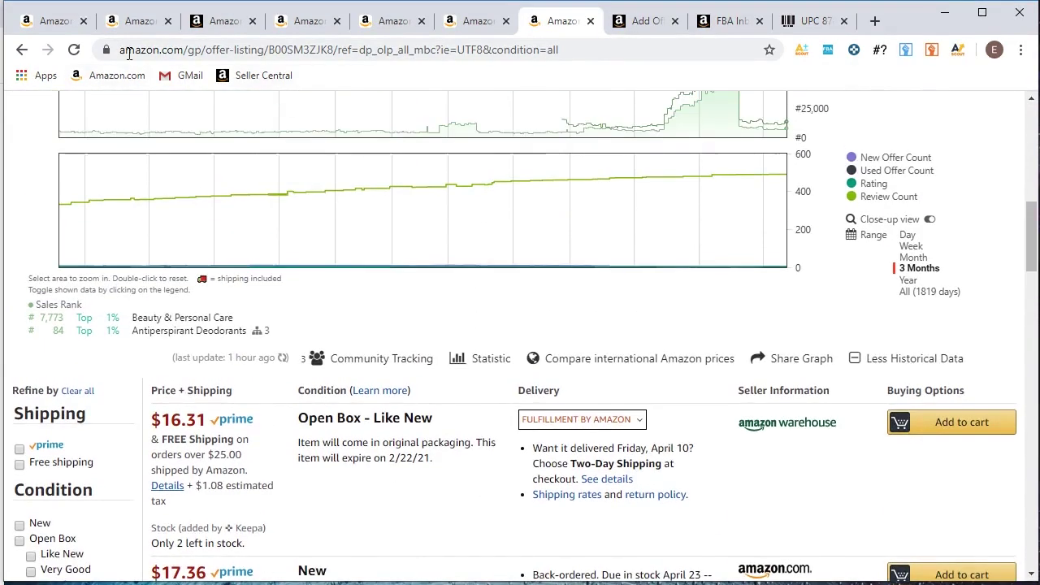
pyautogui.click(22, 49)
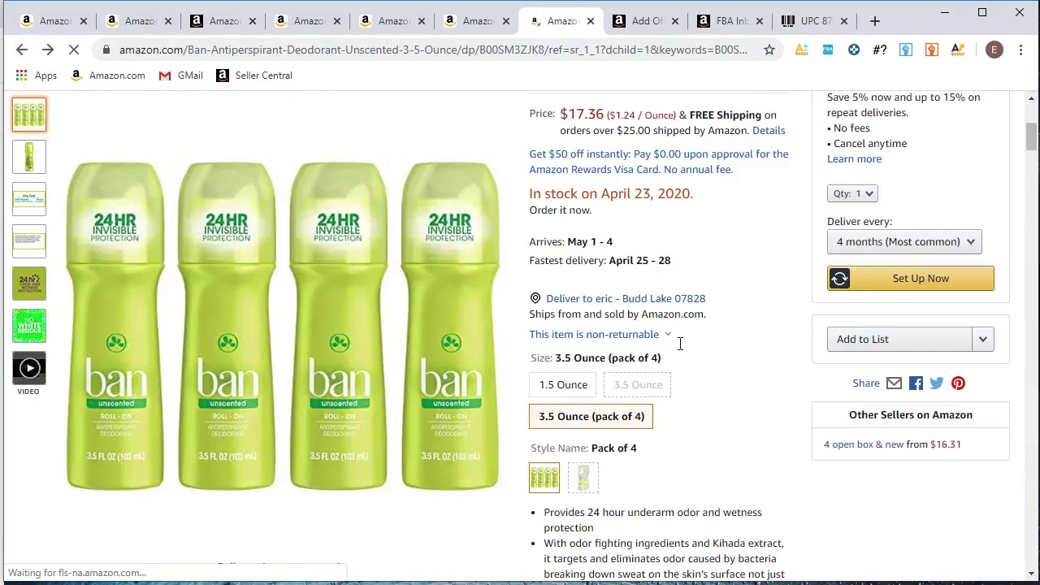
# Set the Ban four-pack's Keepa range to Year, showing prices near $16–17 and ranks 4,000–6,000.
pyautogui.scroll(-1, 669, 347)
pyautogui.scroll(-1, 670, 346)
pyautogui.scroll(-2, 670, 346)
pyautogui.scroll(-3, 671, 347)
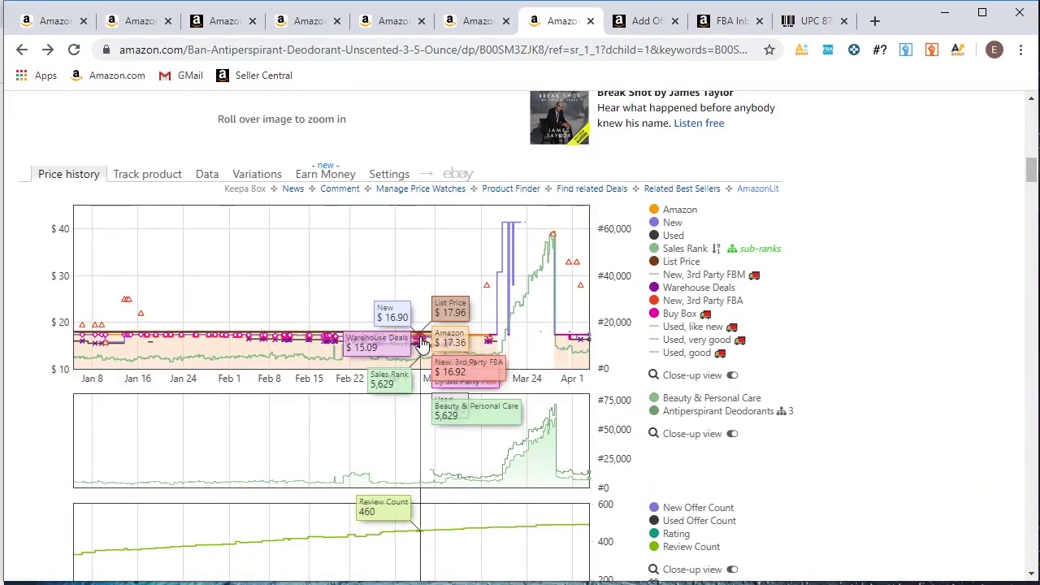
pyautogui.scroll(-2, 673, 394)
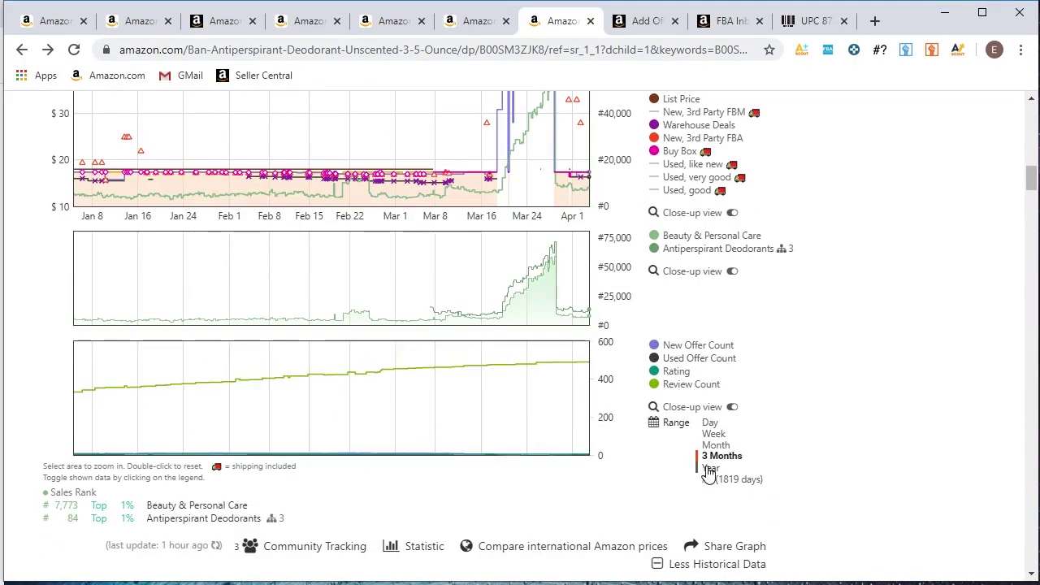
pyautogui.click(709, 469)
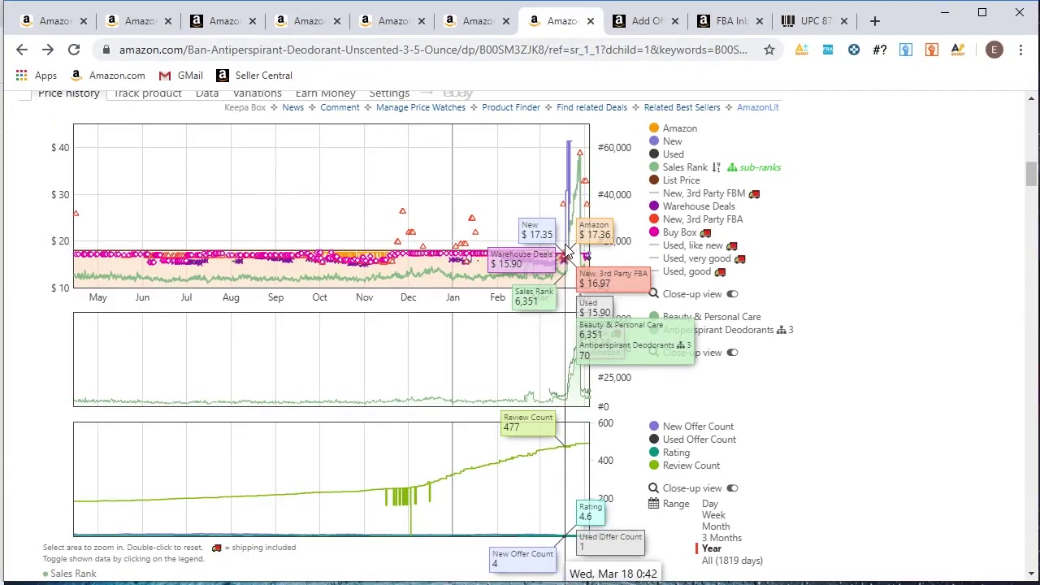
pyautogui.click(566, 251)
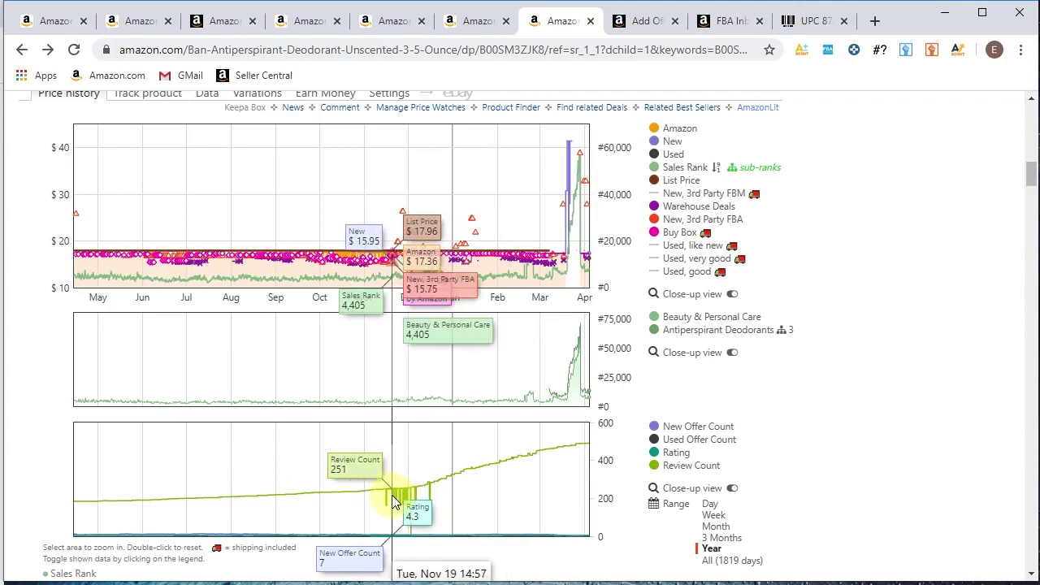
pyautogui.click(150, 21)
# Bring up the GKhair Balancing Shampoo product page from the first browser tab.
pyautogui.click(44, 21)
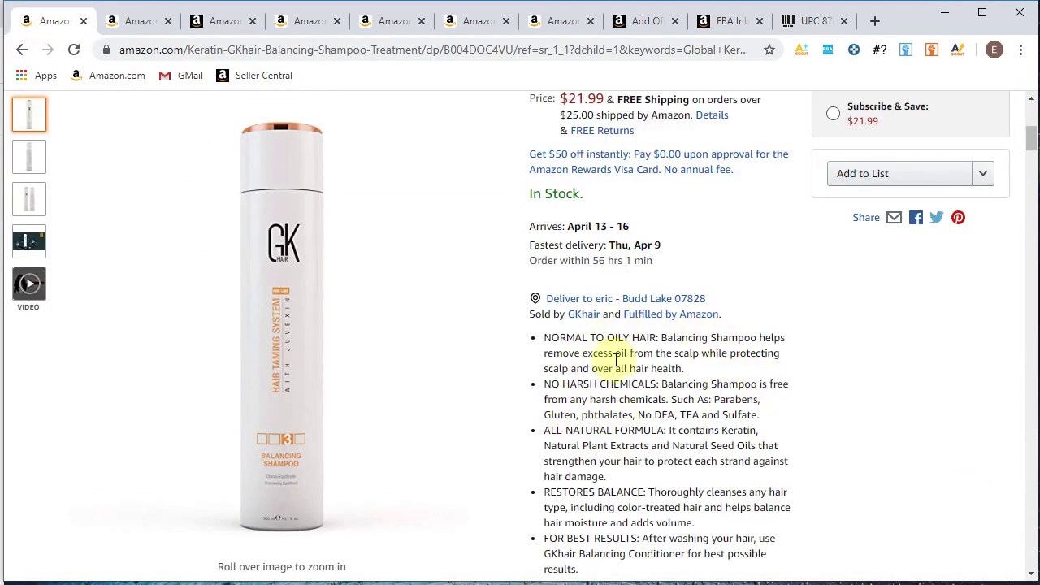
pyautogui.scroll(1, 619, 354)
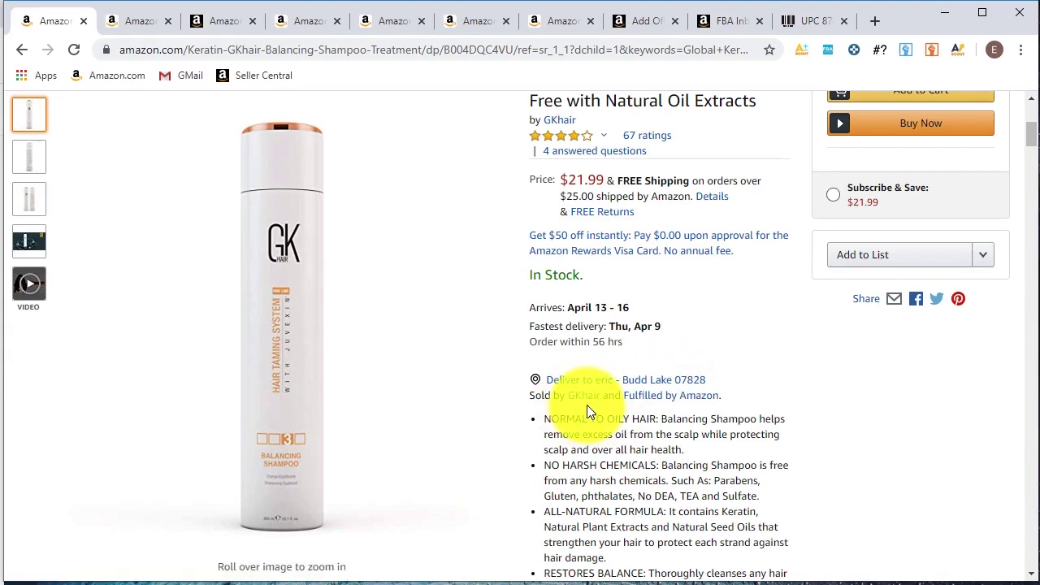
pyautogui.scroll(-5, 605, 244)
# Review the GKhair shampoo's Keepa history: steady $21.99 new price, ranks 57,810–168,439.
pyautogui.scroll(-3, 612, 288)
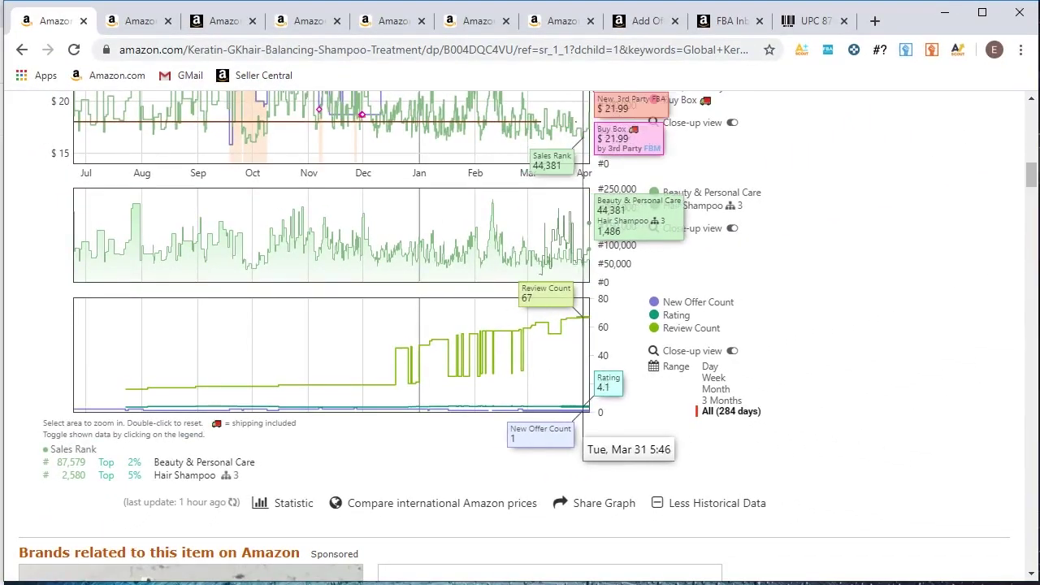
pyautogui.scroll(1, 662, 315)
pyautogui.scroll(1, 662, 315)
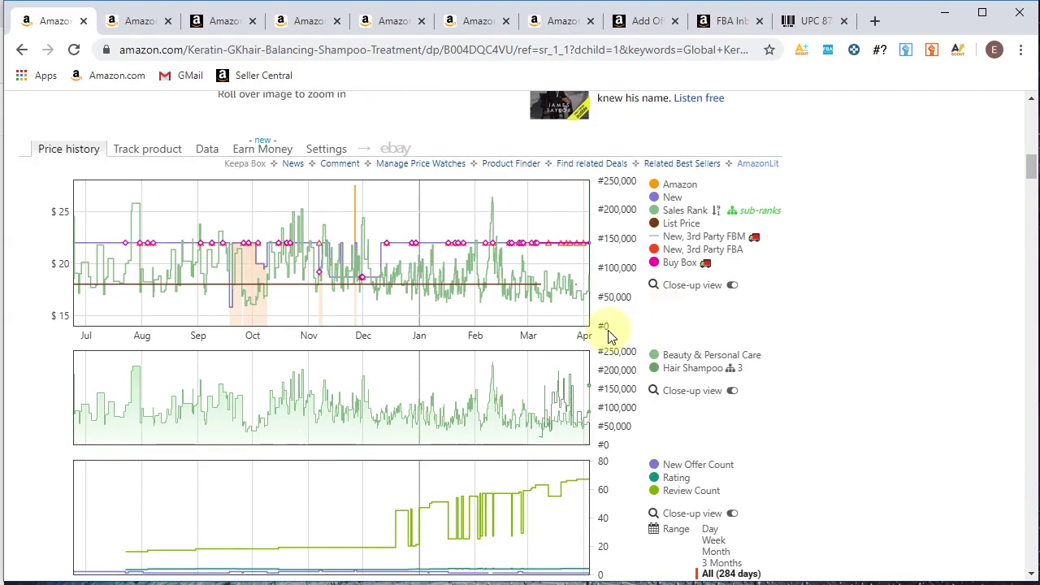
pyautogui.scroll(1, 643, 337)
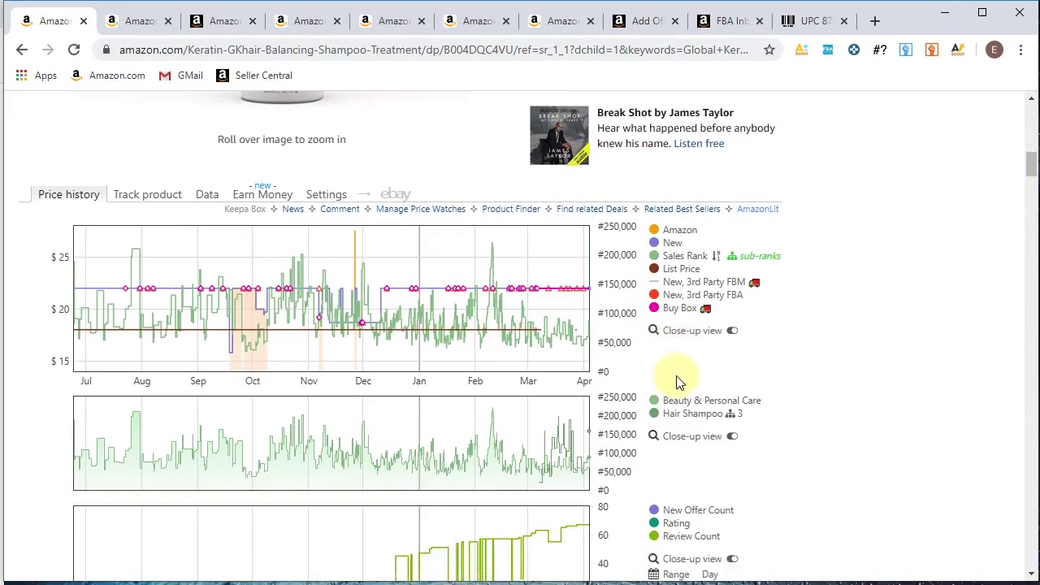
pyautogui.scroll(-3, 679, 383)
pyautogui.scroll(3, 598, 365)
pyautogui.scroll(1, 571, 340)
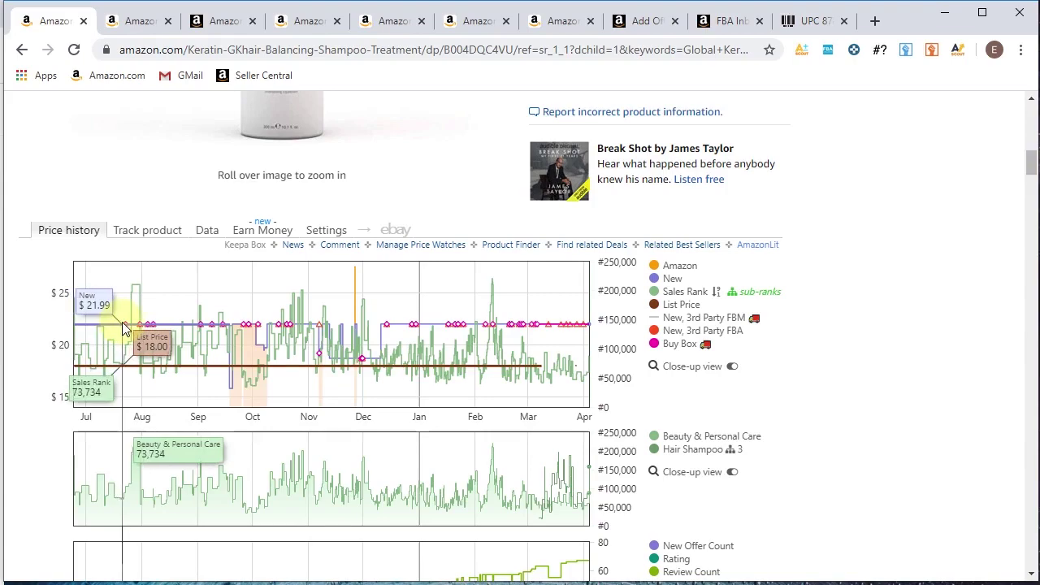
pyautogui.scroll(-2, 325, 337)
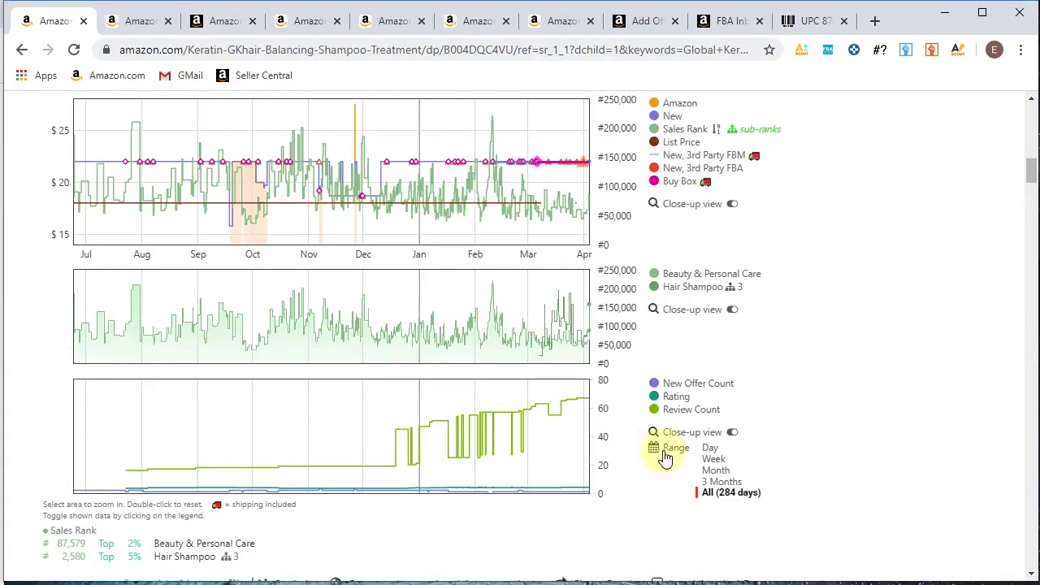
pyautogui.scroll(2, 392, 336)
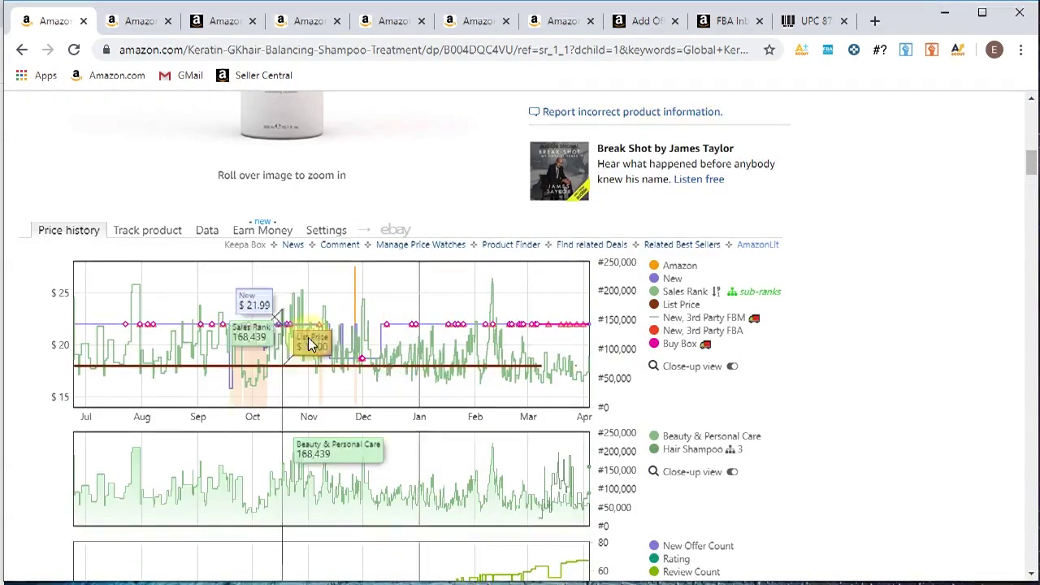